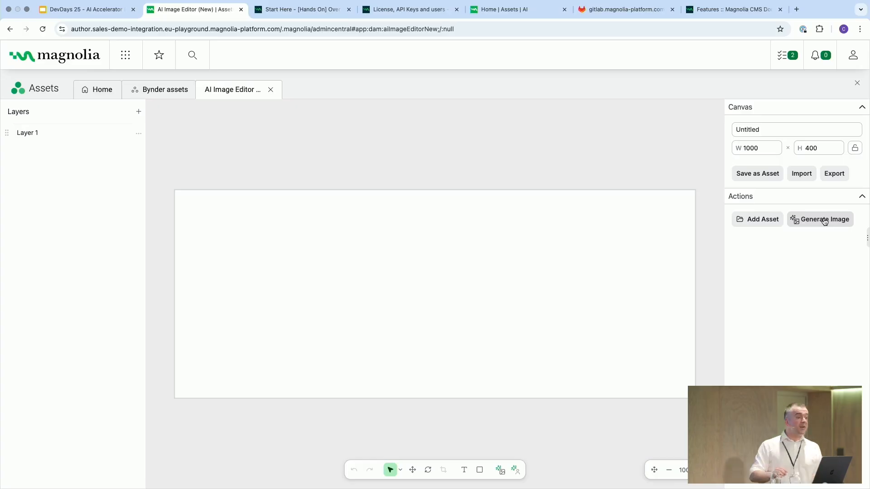
# Step: Generate an image with the FLUX.1 pro model from the prompt "a beach at sunset"
pyautogui.click(823, 221)
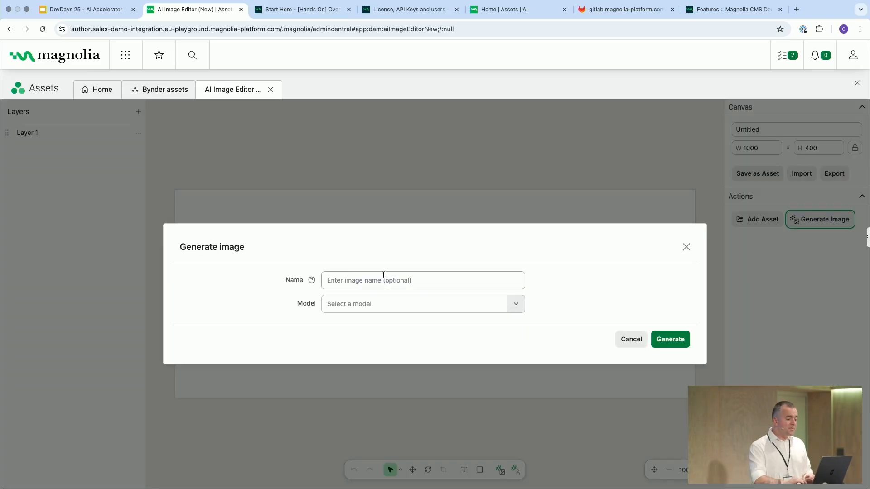
pyautogui.click(371, 304)
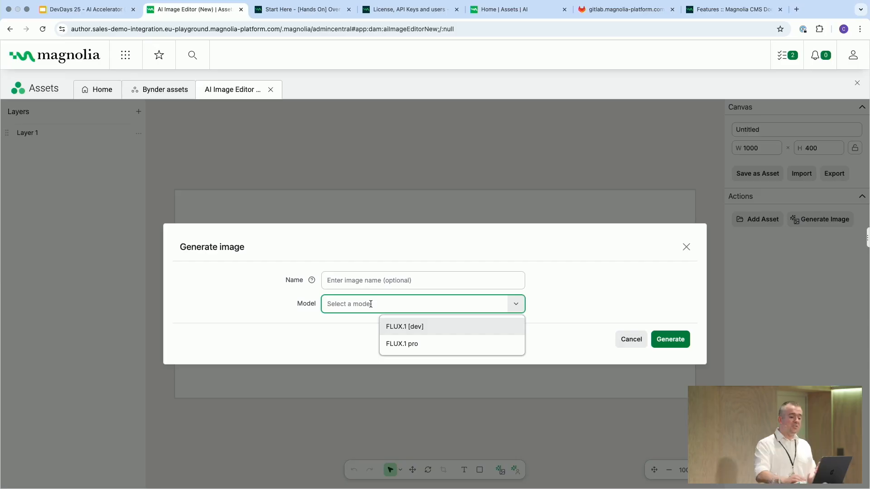
pyautogui.click(426, 346)
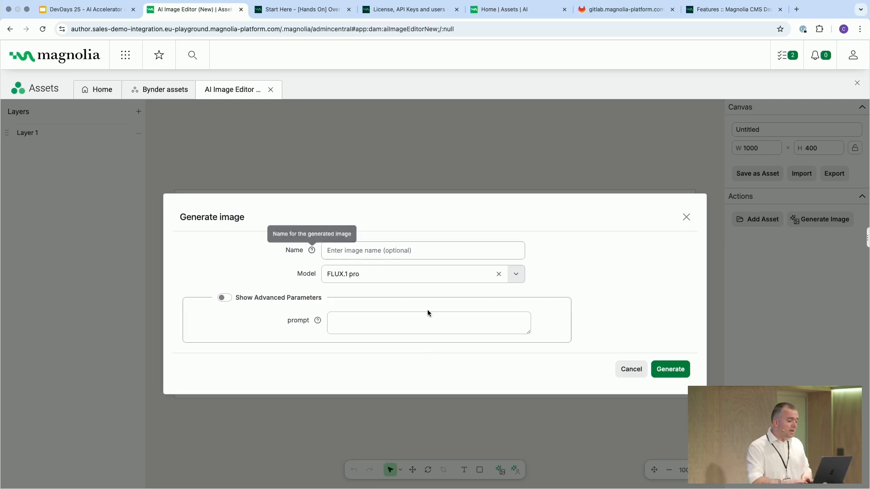
pyautogui.click(362, 318)
pyautogui.write('a sund')
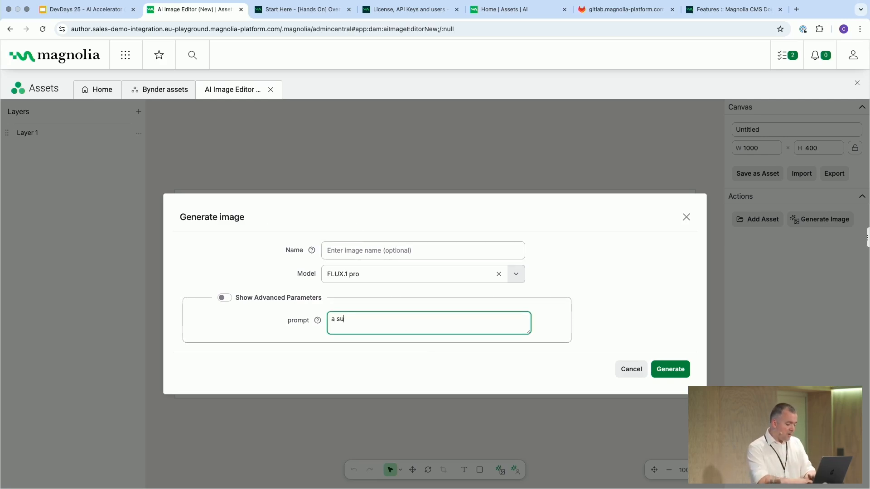
pyautogui.press('BackSpace')
pyautogui.press('BackSpace')
pyautogui.press('BackSpace')
pyautogui.write('bea')
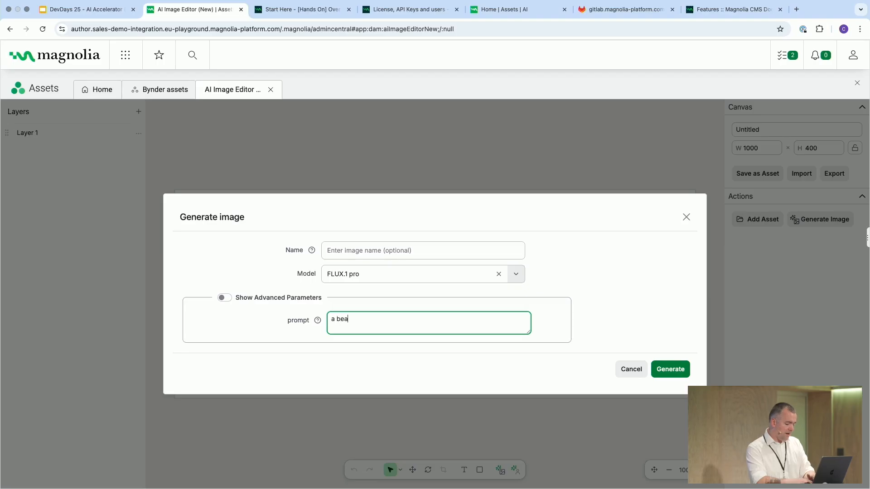
pyautogui.write('ch at sunset')
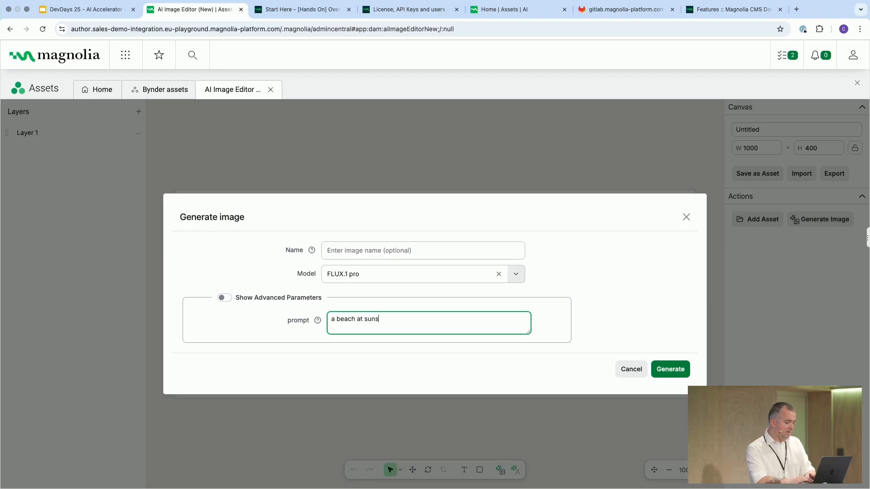
pyautogui.click(671, 370)
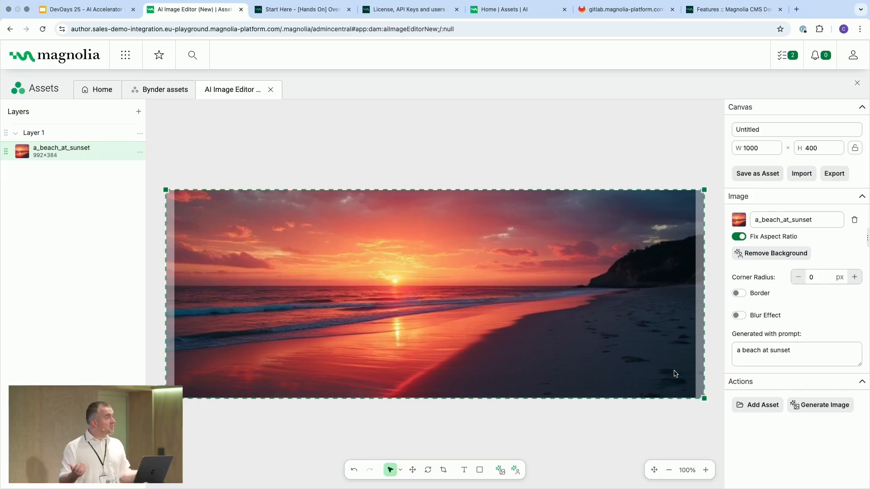
# Step: Generate a second image with FLUX.1 pro from the prompt "a hotair balloon against a clear sky"
pyautogui.click(823, 411)
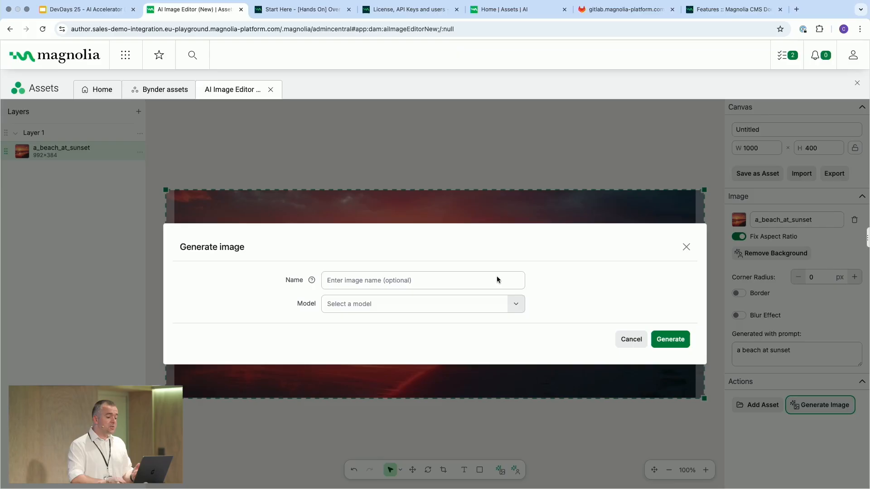
pyautogui.click(384, 304)
pyautogui.click(401, 345)
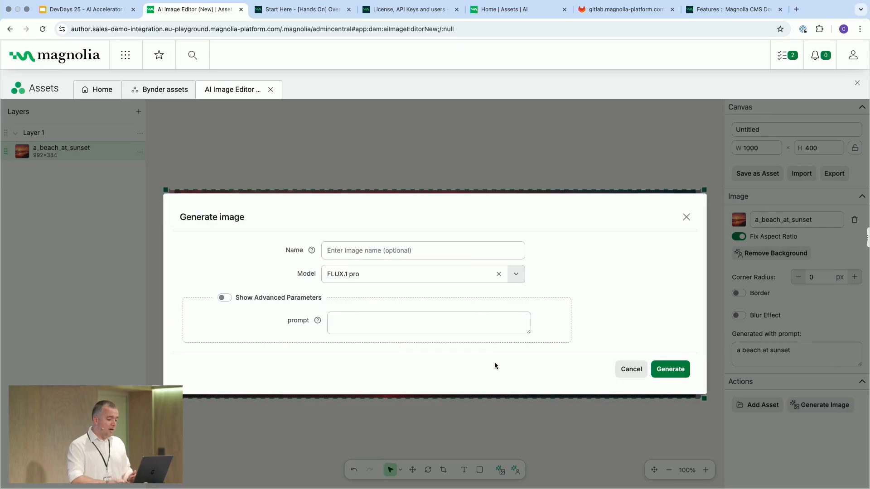
pyautogui.click(471, 321)
pyautogui.write('a hotair b')
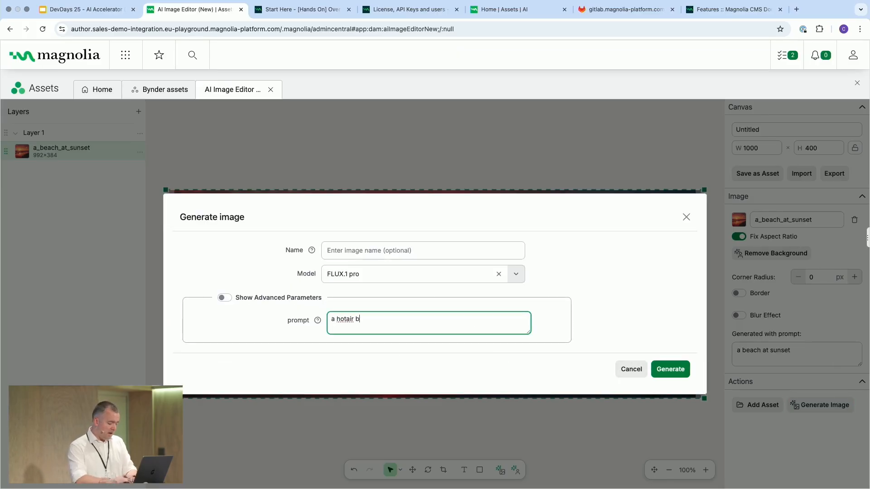
pyautogui.write('alloon a')
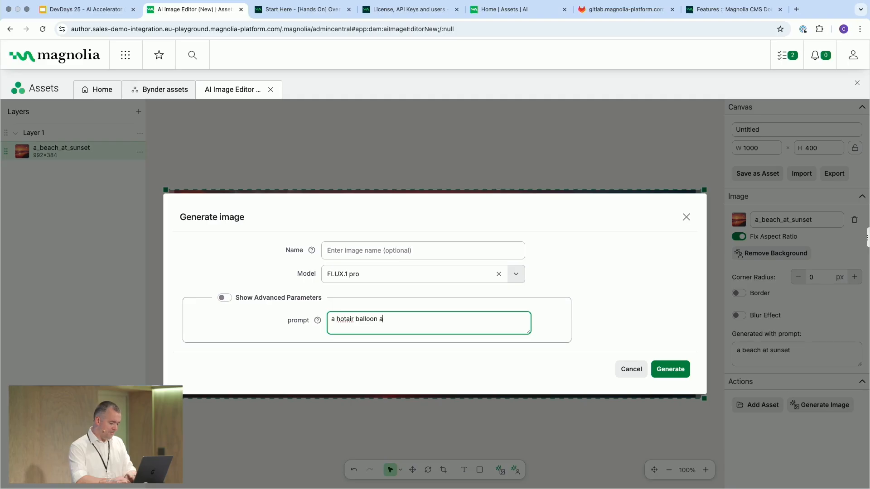
pyautogui.write('gainst a clear sky')
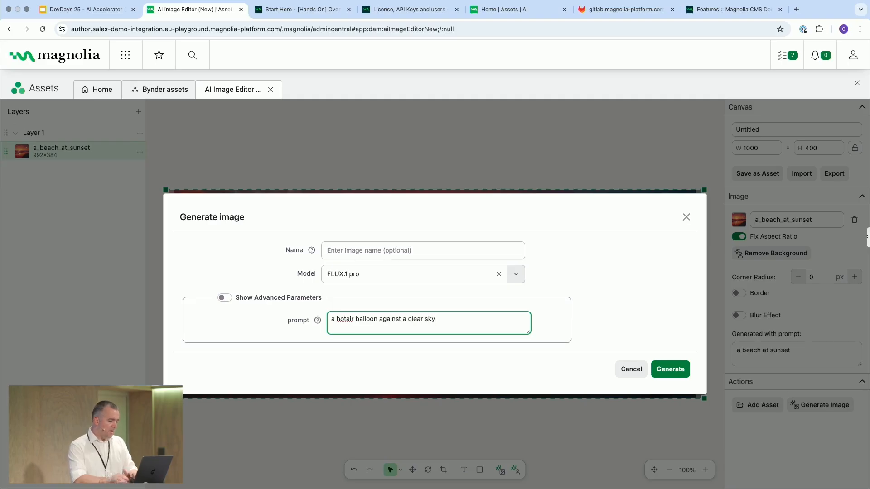
pyautogui.click(671, 369)
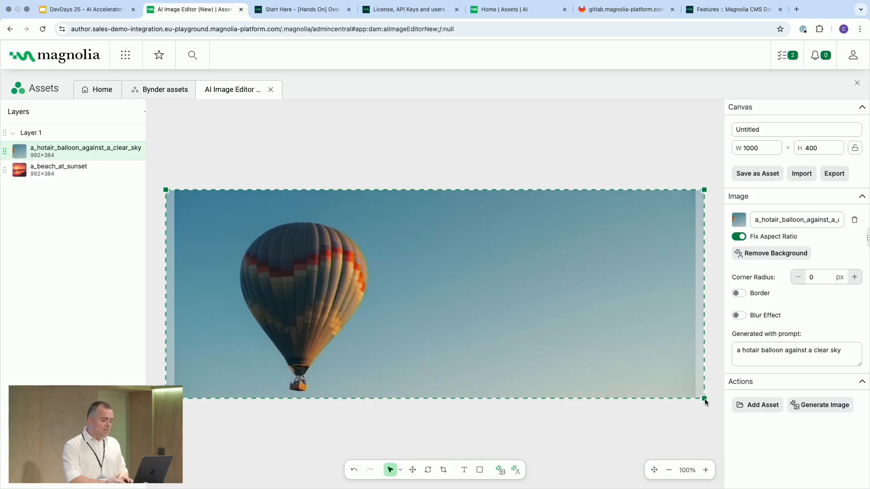
# Step: Shrink the balloon image into the canvas's upper-left corner and remove its background
pyautogui.moveTo(704, 399); pyautogui.dragTo(376, 298)
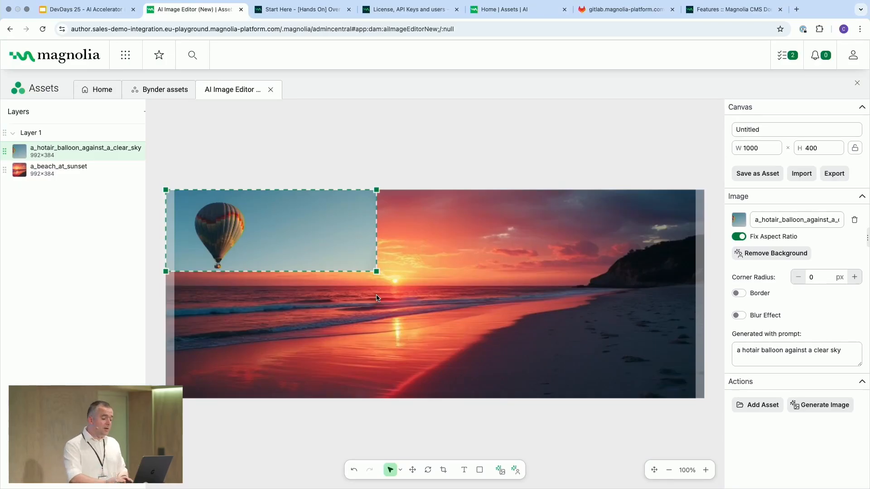
pyautogui.click(516, 471)
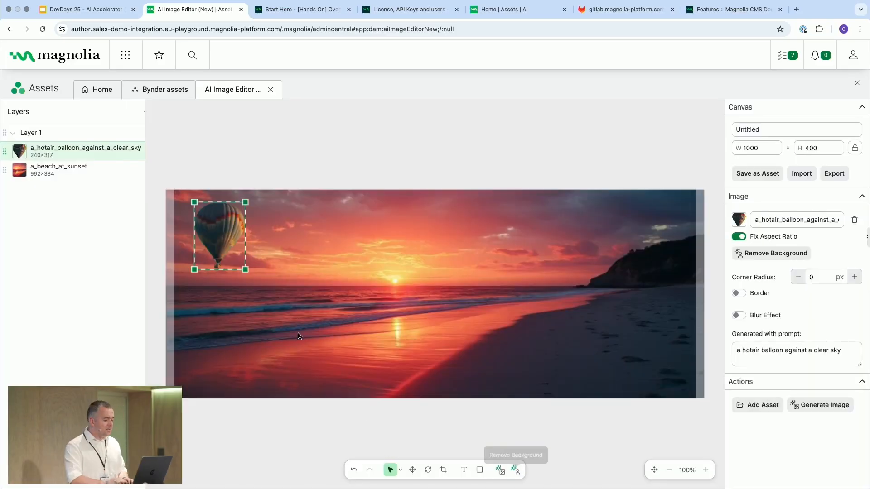
# Step: Move the balloon across the sky to the canvas's upper-right area, beside the dark headland
pyautogui.moveTo(221, 235); pyautogui.dragTo(561, 236)
pyautogui.click(567, 343)
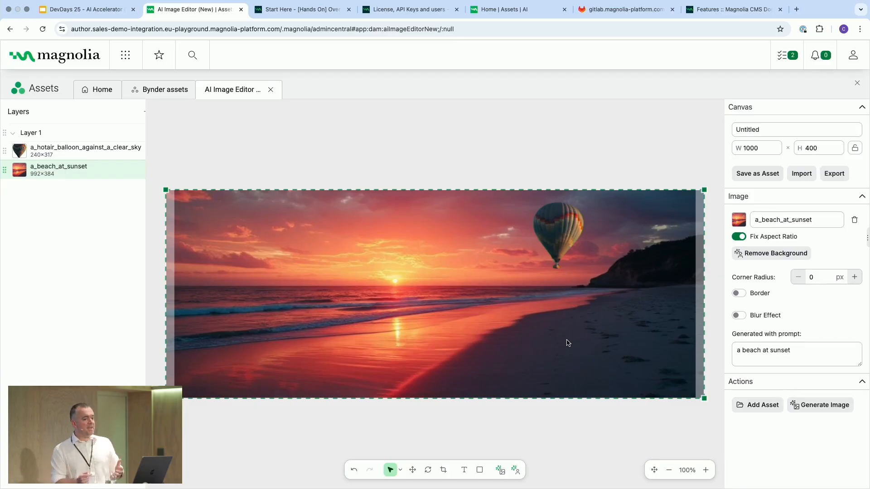
# Step: Add the Magnolia_Logo asset from the mallorca/logos folder of Magnolia Assets to the canvas
pyautogui.click(757, 406)
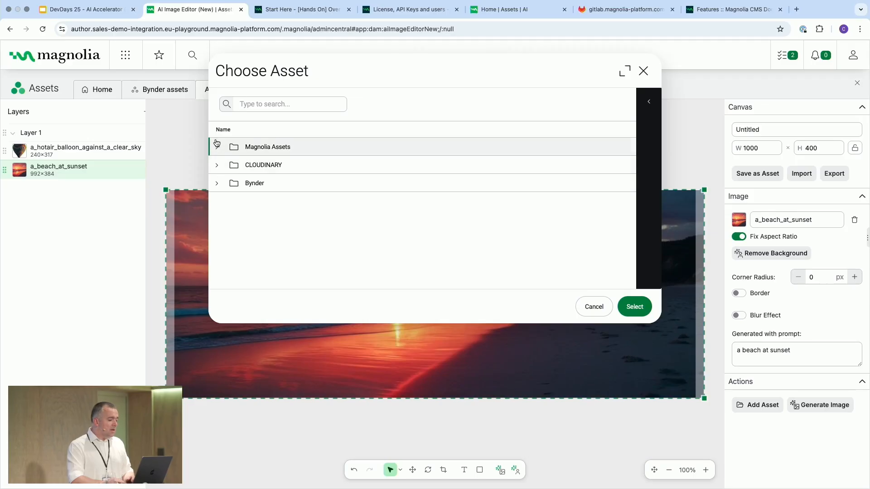
pyautogui.scroll(-3, 243, 222)
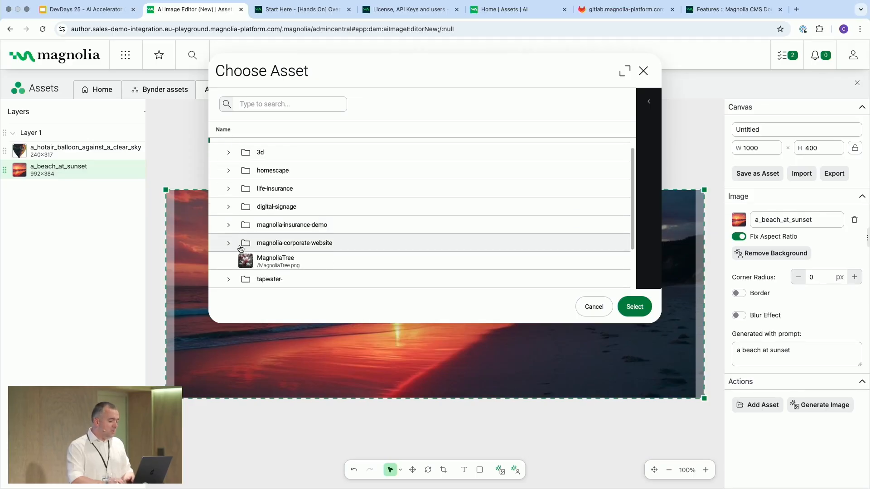
pyautogui.scroll(-1, 239, 248)
pyautogui.click(229, 245)
pyautogui.scroll(-3, 231, 244)
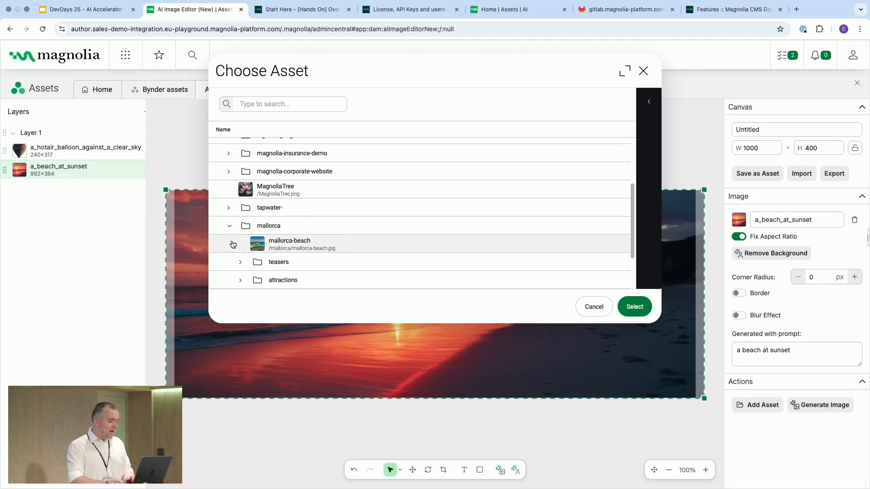
pyautogui.click(241, 253)
pyautogui.click(290, 271)
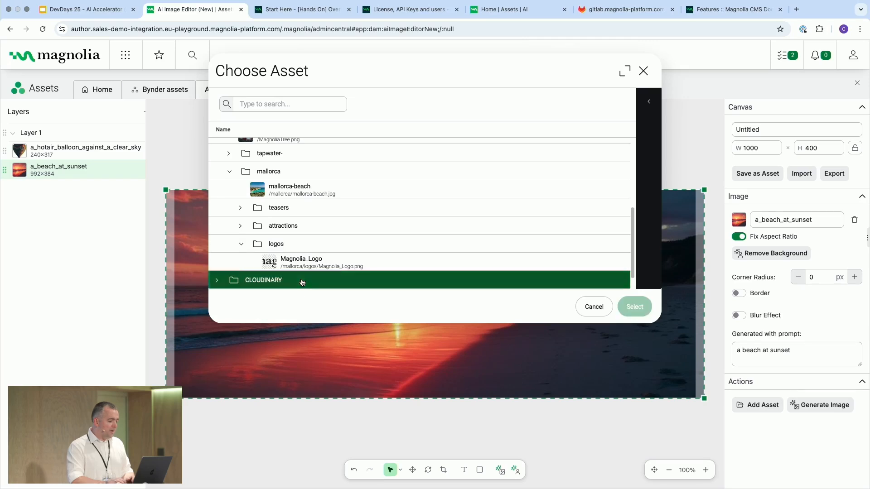
pyautogui.click(635, 309)
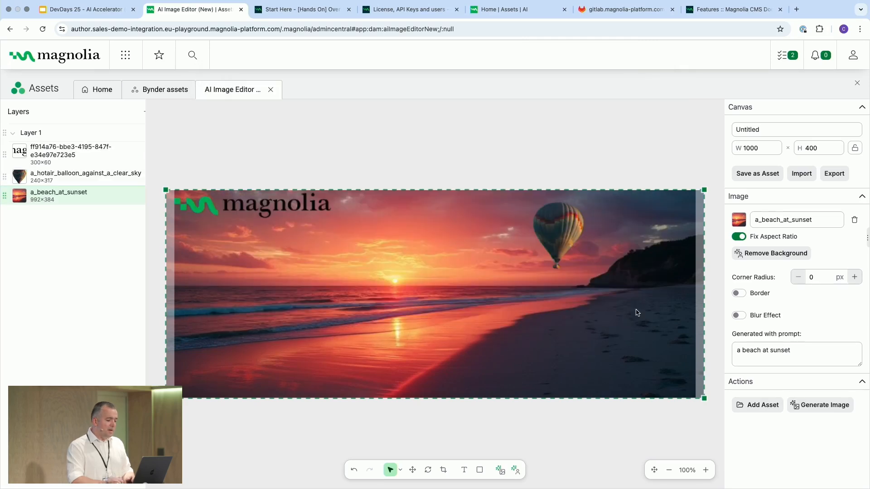
# Step: Move the Magnolia logo right of the canvas centre, just below the balloon on the horizon
pyautogui.click(208, 199)
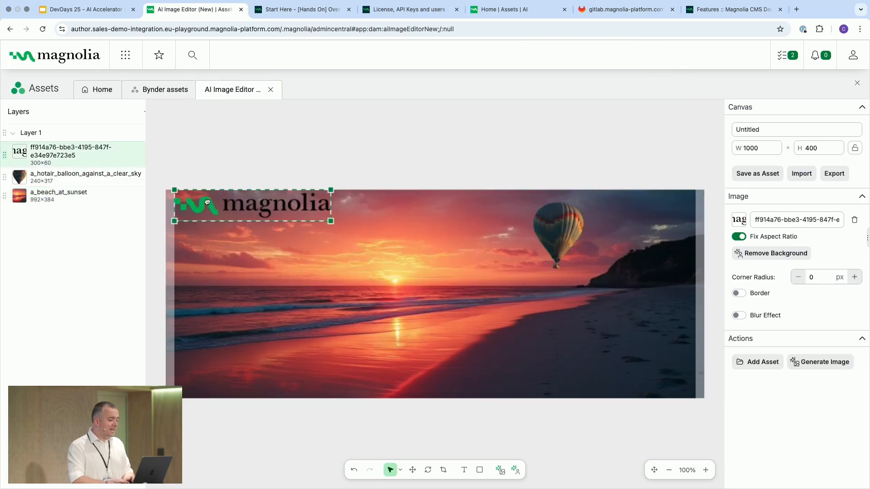
pyautogui.moveTo(208, 199); pyautogui.dragTo(462, 276)
pyautogui.click(411, 362)
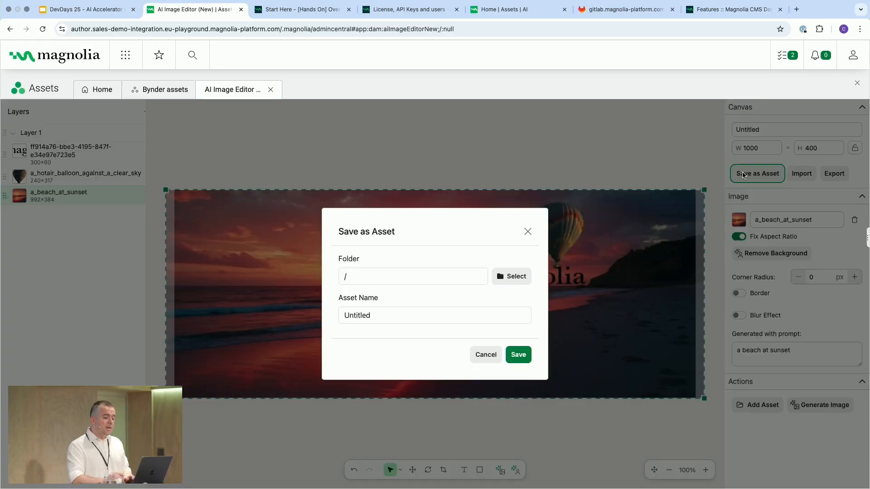
# Step: Save the composition as an asset named newbanner in the mallorca folder
pyautogui.click(743, 176)
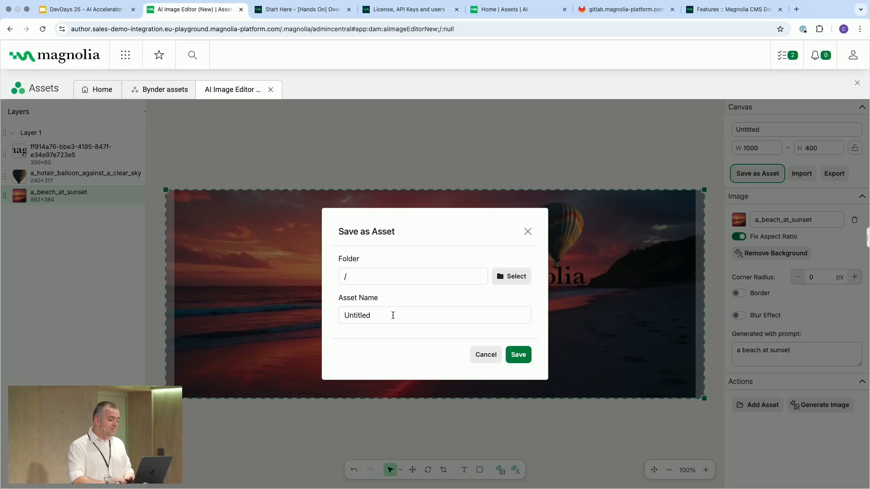
pyautogui.click(514, 277)
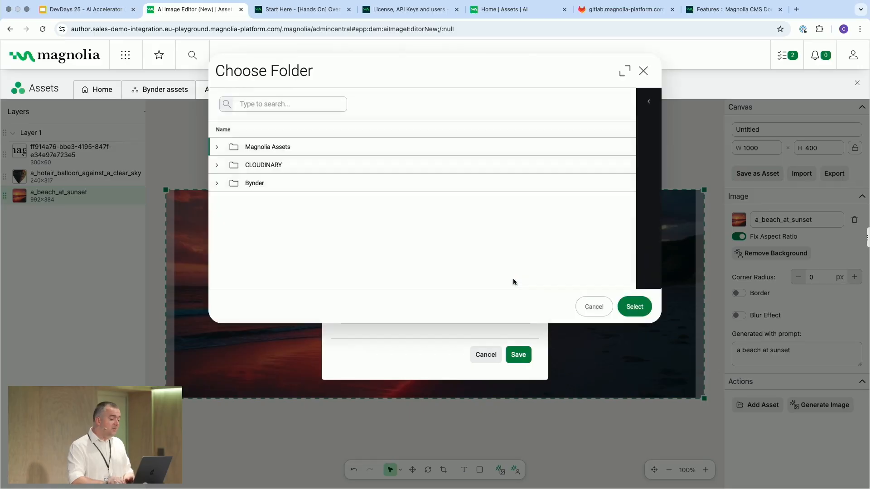
pyautogui.click(218, 146)
pyautogui.scroll(-3, 244, 215)
pyautogui.click(268, 243)
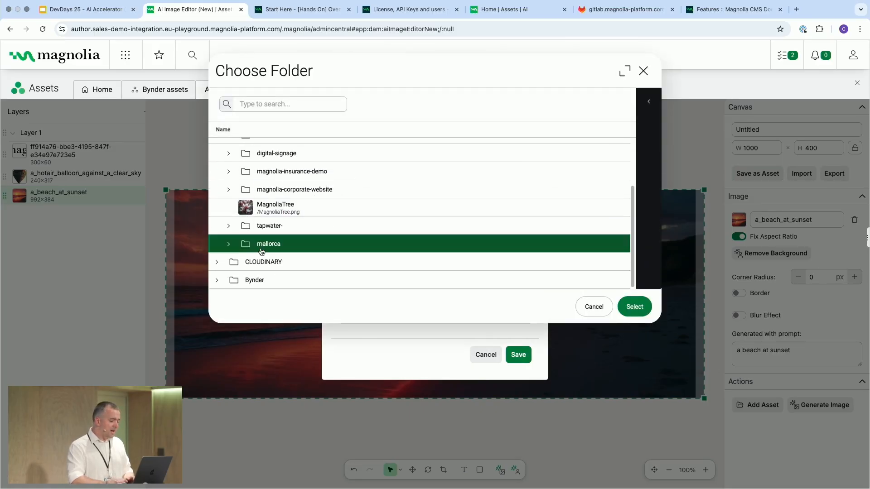
pyautogui.click(636, 314)
pyautogui.doubleClick(374, 314)
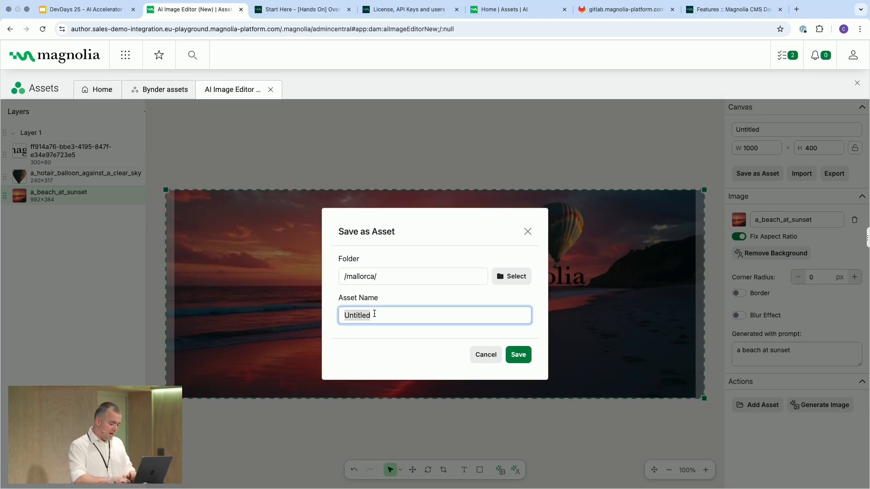
pyautogui.write('newbanner')
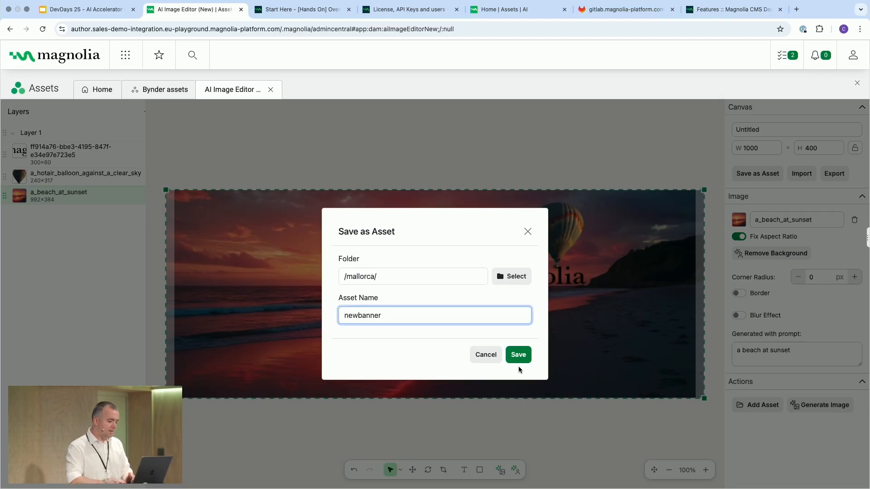
pyautogui.click(518, 356)
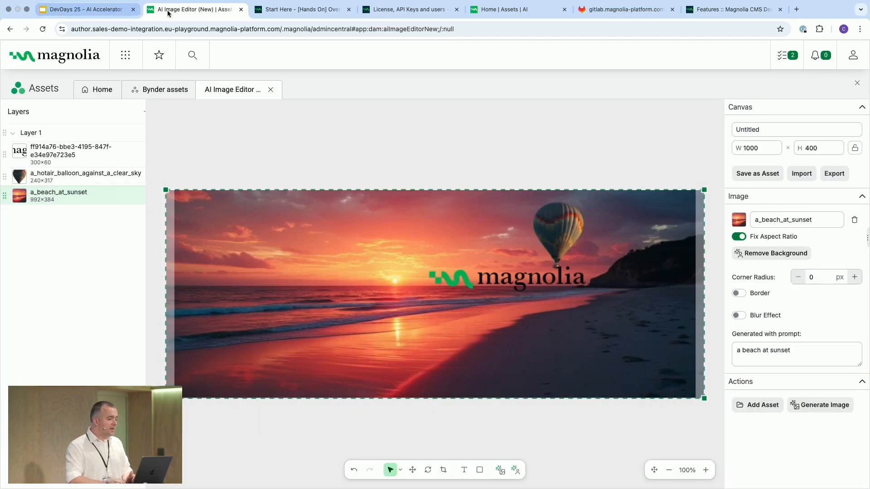
# Step: Open the Visit Mallorca page in the Pages app and save newbanner from the mallorca folder as the Hero's background image
pyautogui.click(125, 56)
pyautogui.click(44, 137)
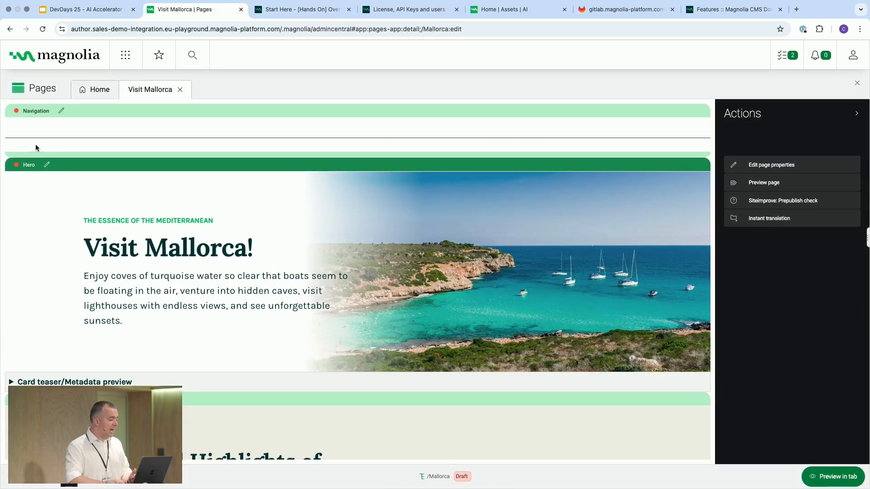
pyautogui.click(48, 165)
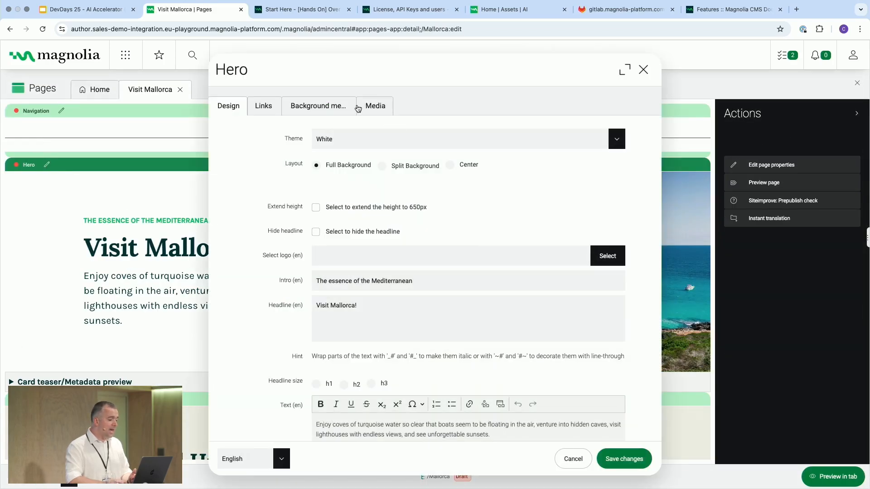
pyautogui.click(338, 108)
pyautogui.click(589, 300)
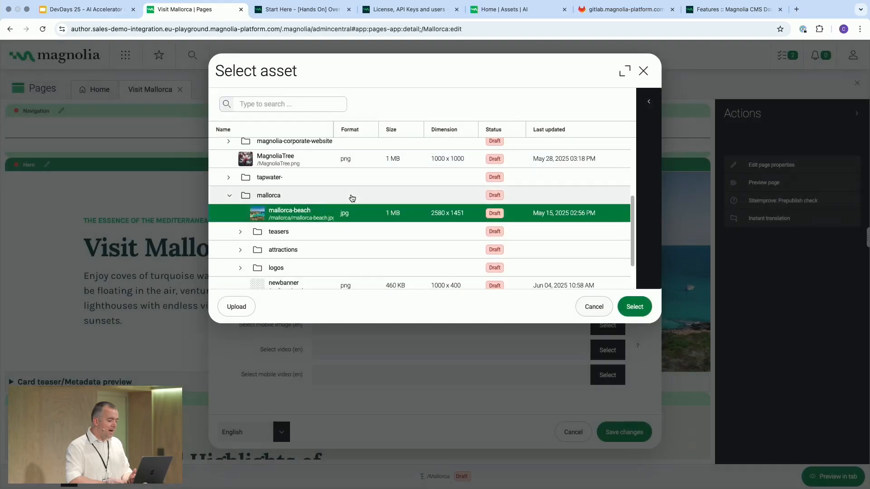
pyautogui.scroll(-1, 294, 263)
pyautogui.click(288, 276)
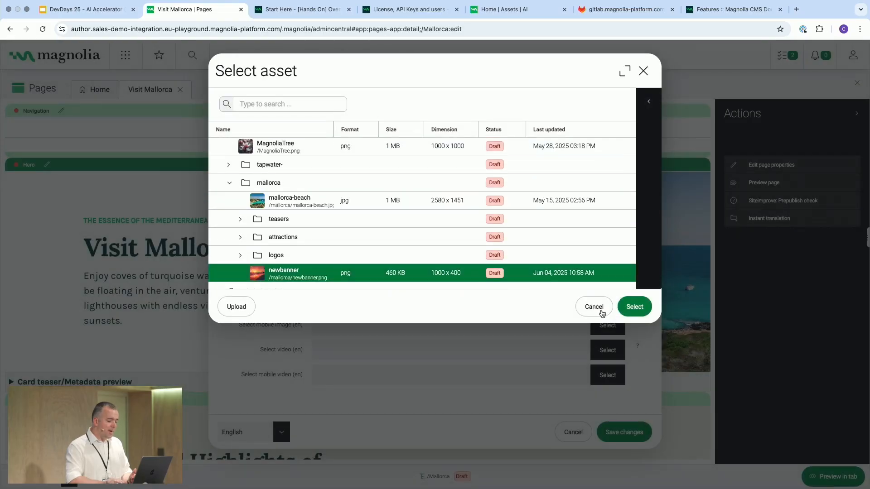
pyautogui.click(629, 308)
pyautogui.click(623, 431)
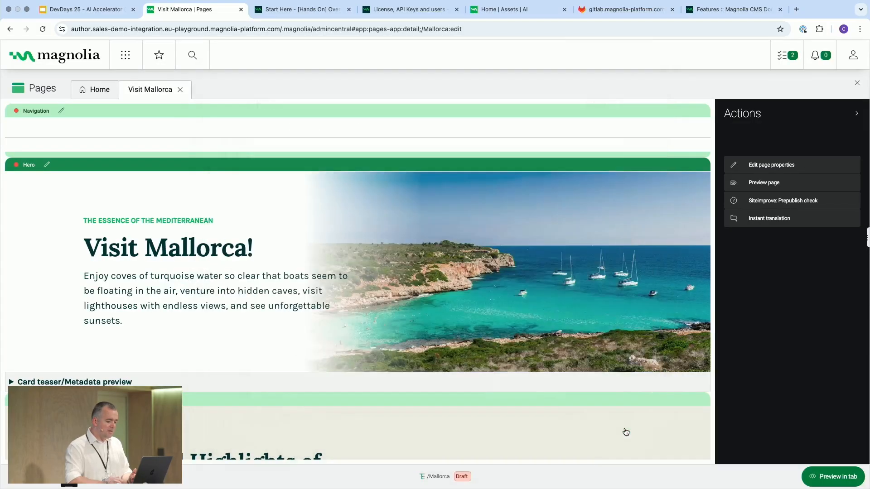